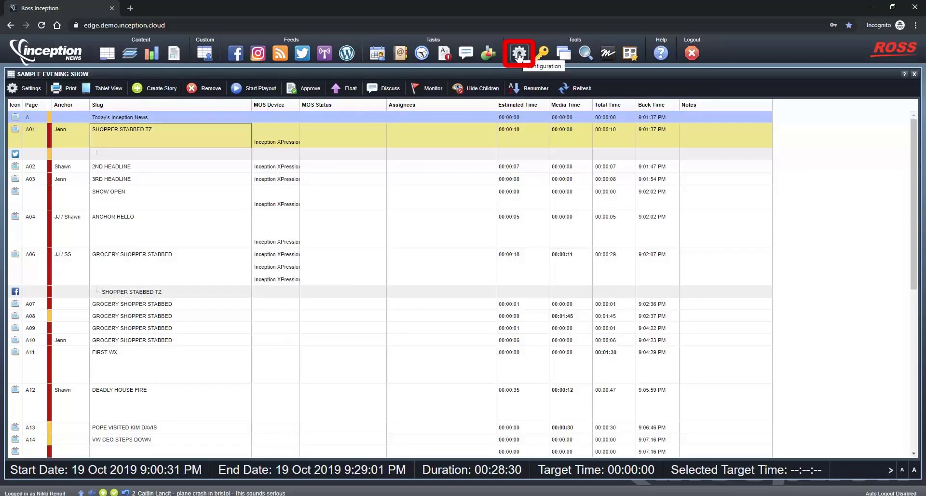
# - Create a Single-Line String choice list named Segments in the configuration and save it
pyautogui.click(519, 54)
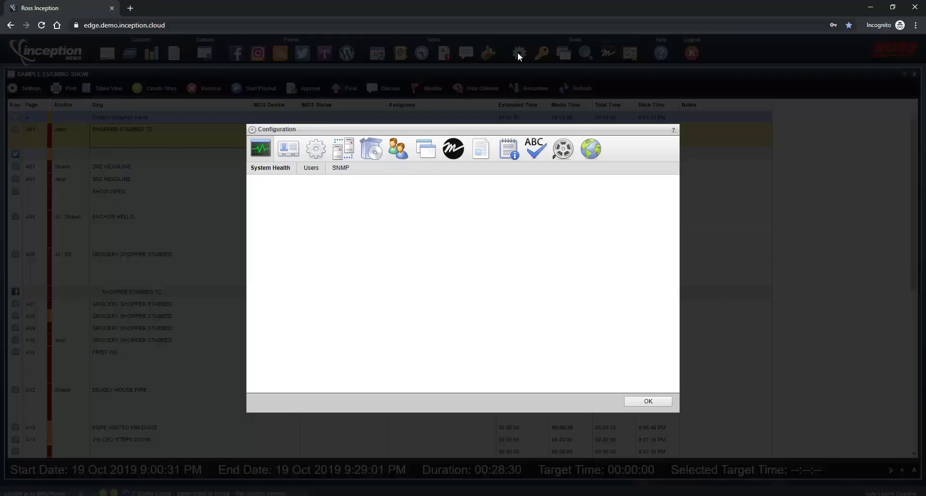
pyautogui.click(506, 159)
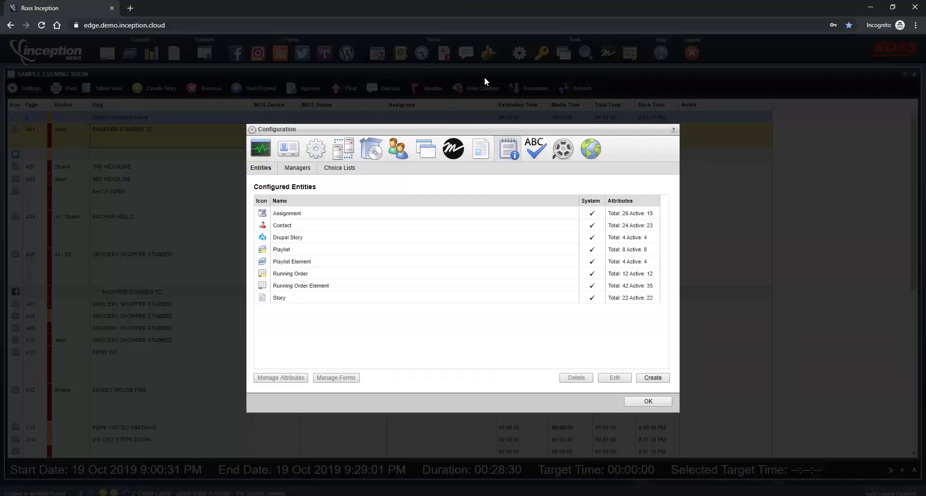
pyautogui.click(338, 171)
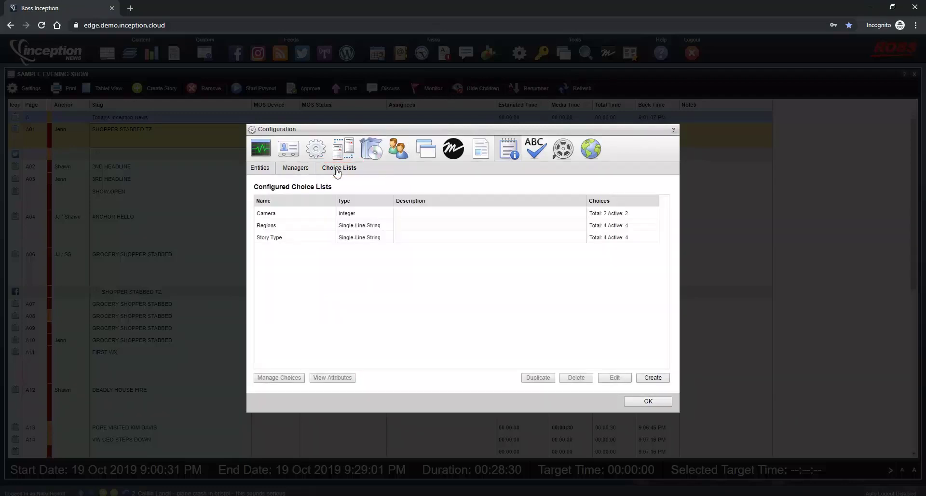
pyautogui.click(655, 378)
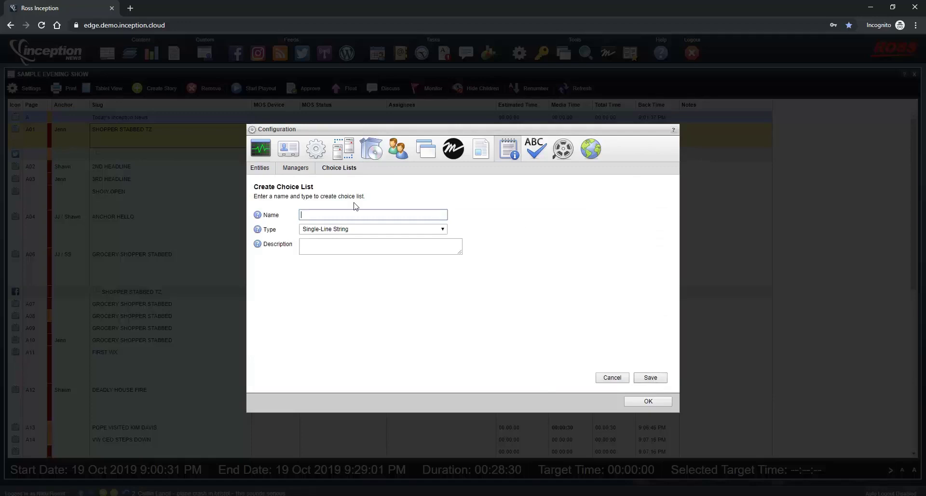
pyautogui.write('Segments')
pyautogui.click(650, 378)
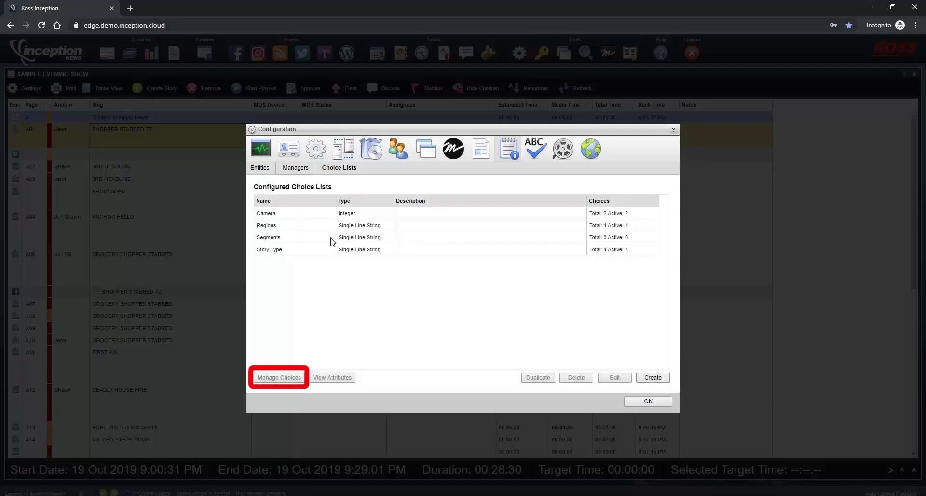
# - Add a choice to the Segments list with the name and value PKG
pyautogui.click(331, 241)
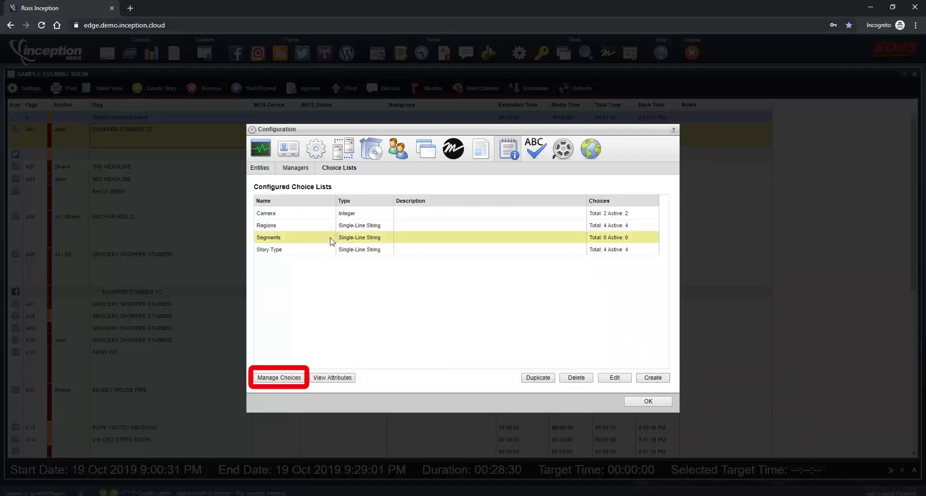
pyautogui.click(278, 377)
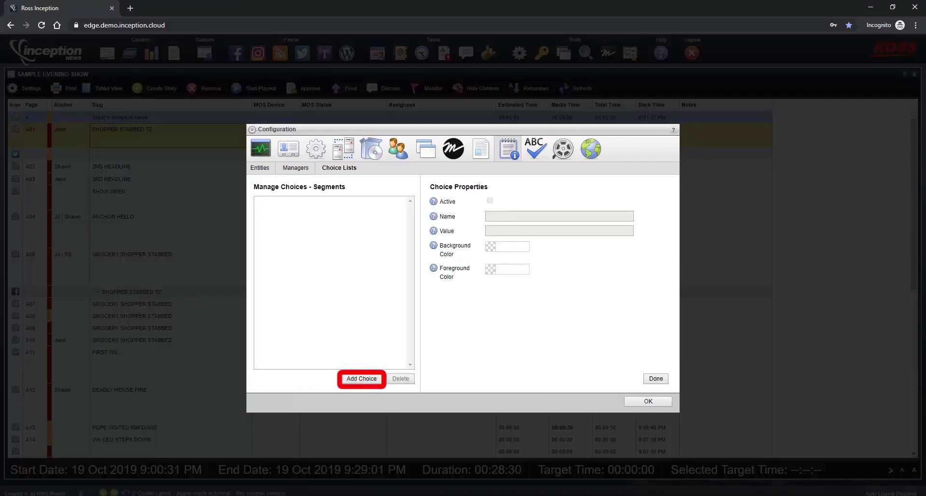
pyautogui.click(362, 378)
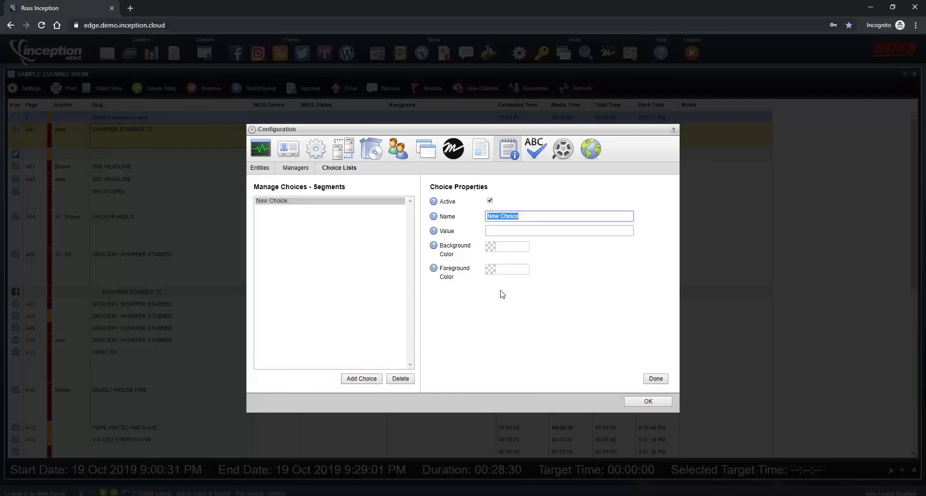
pyautogui.write('PKG')
pyautogui.press('Tab')
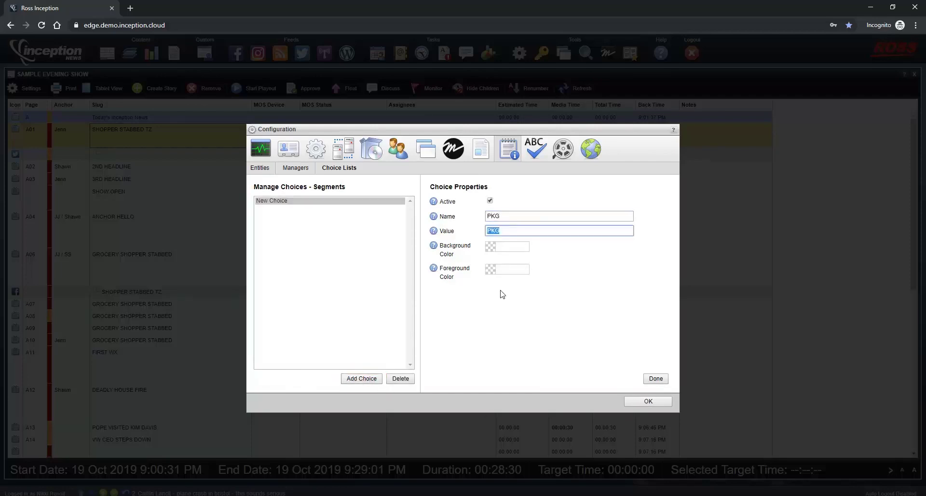
# - Give the PKG choice the light green background color #DEFFEB and the black foreground color #000000
pyautogui.click(491, 246)
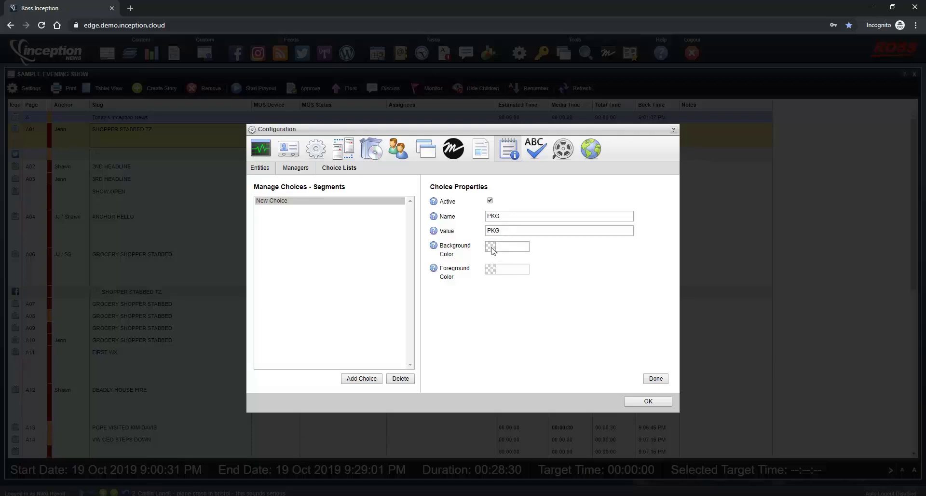
pyautogui.click(491, 248)
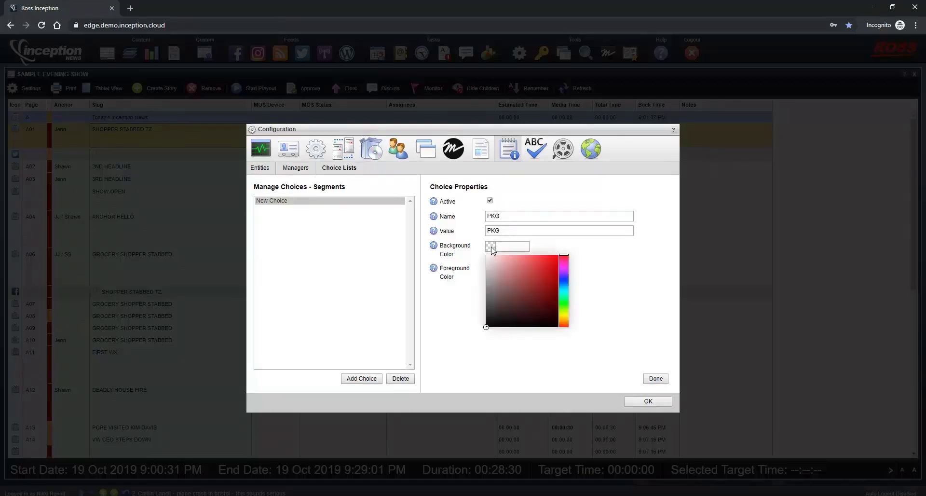
pyautogui.click(564, 297)
pyautogui.moveTo(550, 282); pyautogui.dragTo(495, 255)
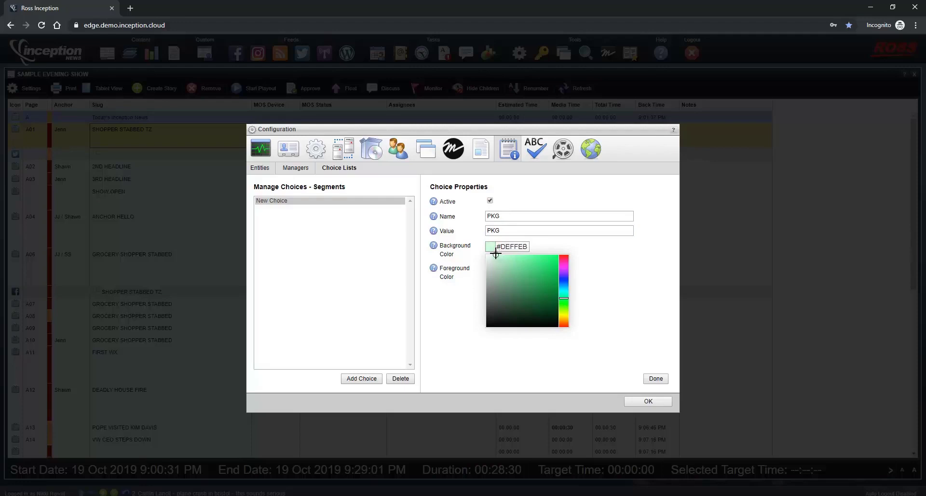
pyautogui.click(461, 240)
pyautogui.click(490, 269)
pyautogui.moveTo(502, 320); pyautogui.dragTo(485, 352)
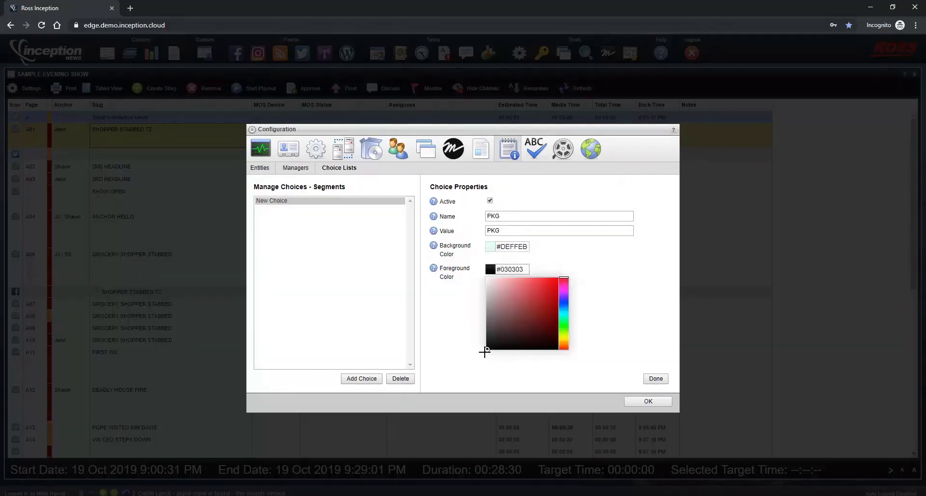
pyautogui.click(465, 342)
pyautogui.tripleClick(512, 248)
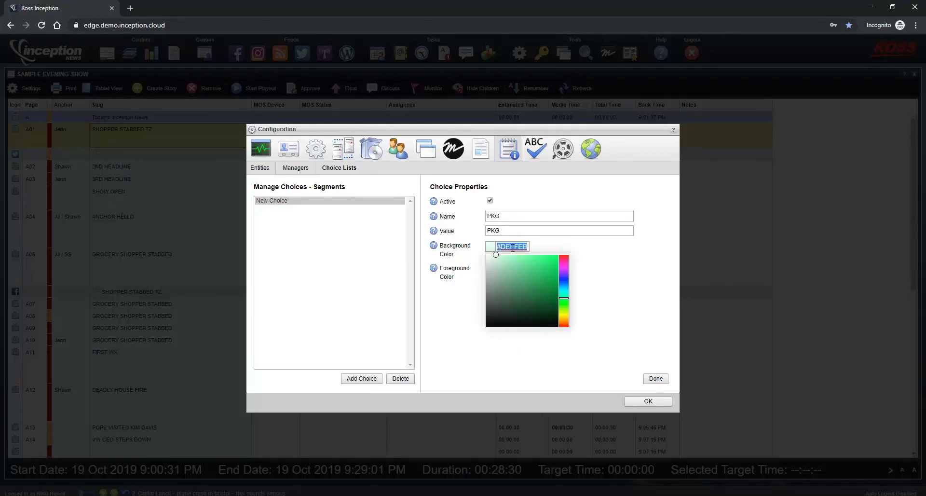
pyautogui.click(463, 333)
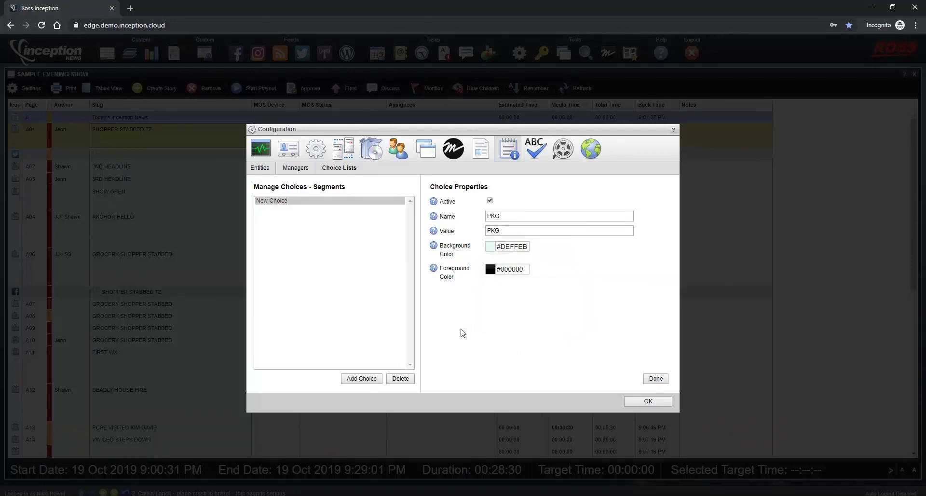
# - Add a SOT choice with value SOT, background color #DEFFEB and foreground color #000000
pyautogui.click(361, 378)
pyautogui.write('SOT')
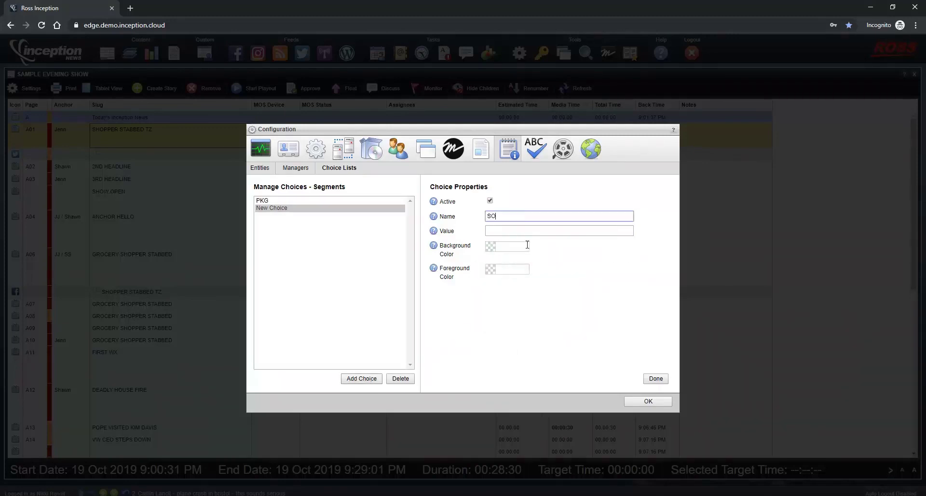
pyautogui.press('Tab')
pyautogui.click(519, 269)
pyautogui.click(462, 327)
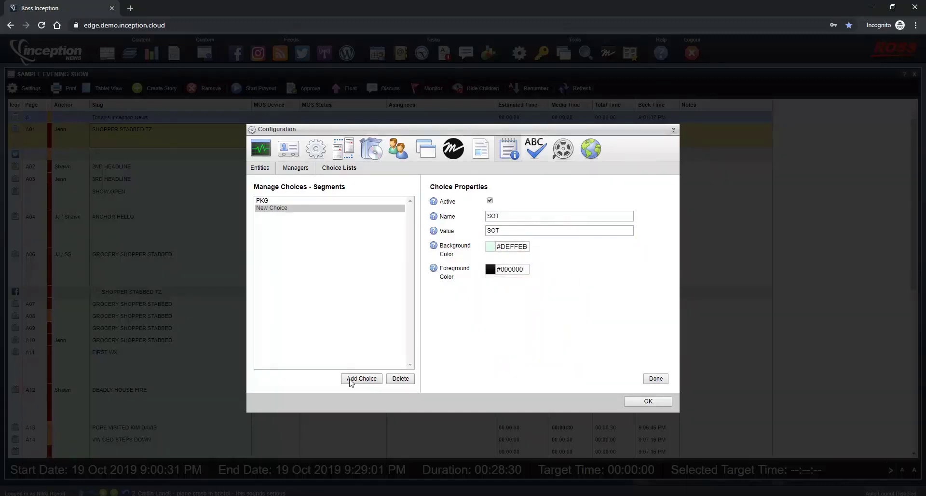
# - Add a VO choice with value VO, grey background color #E0E0E0 and foreground color #000000
pyautogui.click(361, 378)
pyautogui.write('VO')
pyautogui.press('Tab')
pyautogui.click(513, 246)
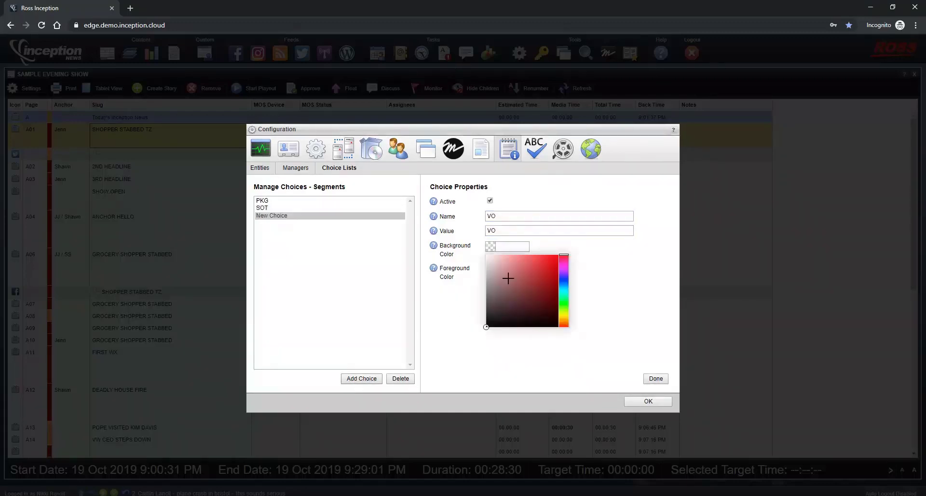
pyautogui.click(486, 263)
pyautogui.click(501, 269)
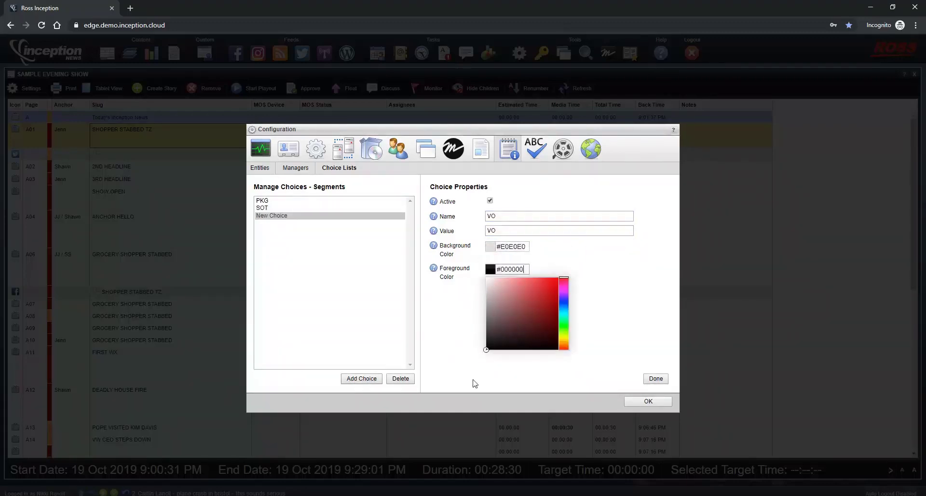
pyautogui.click(492, 299)
pyautogui.click(490, 269)
pyautogui.click(485, 337)
# - Add an RDR choice to the Segments list and finish managing its choices
pyautogui.click(361, 378)
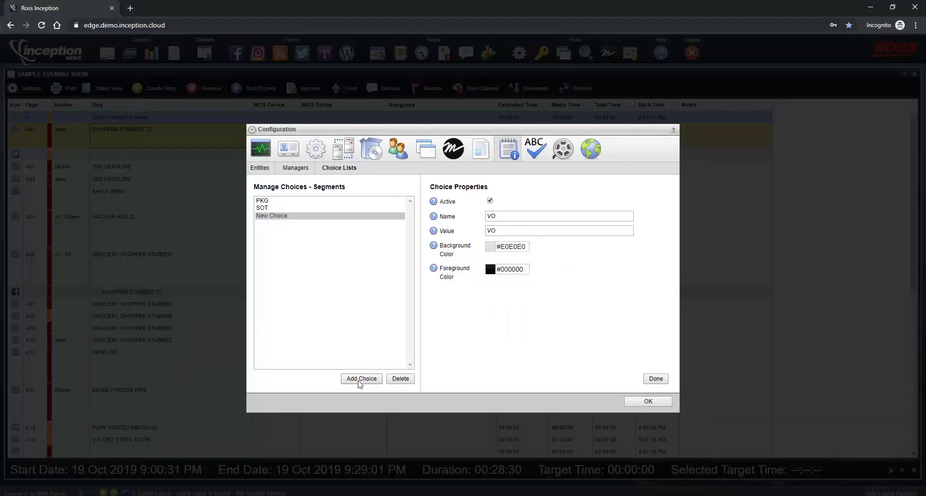
pyautogui.write('RDR')
pyautogui.press('Tab')
pyautogui.click(279, 216)
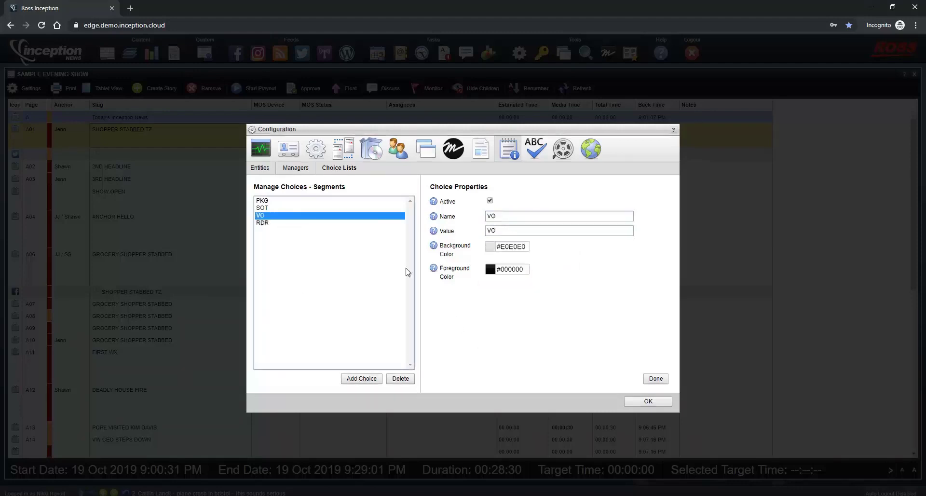
pyautogui.click(664, 380)
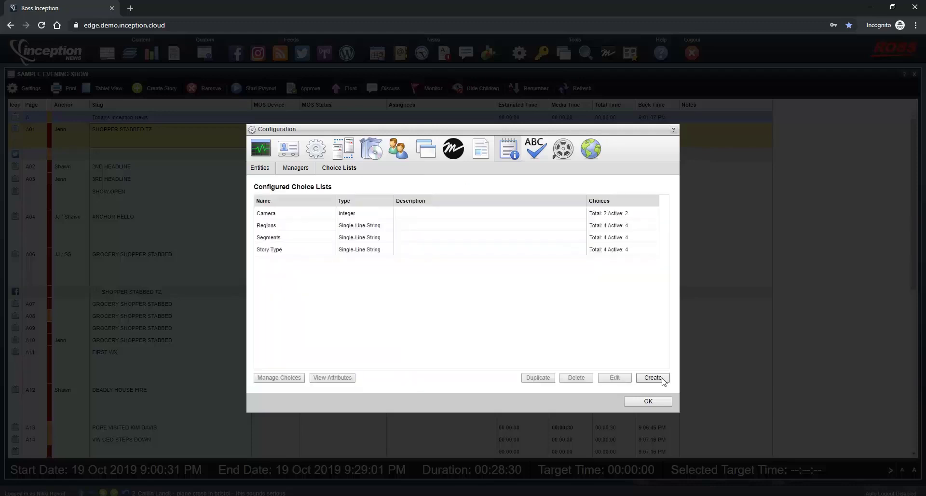
# - Start a new Running Order Element attribute named Segment Types, with key name segmentTypes and type Choice
pyautogui.click(260, 168)
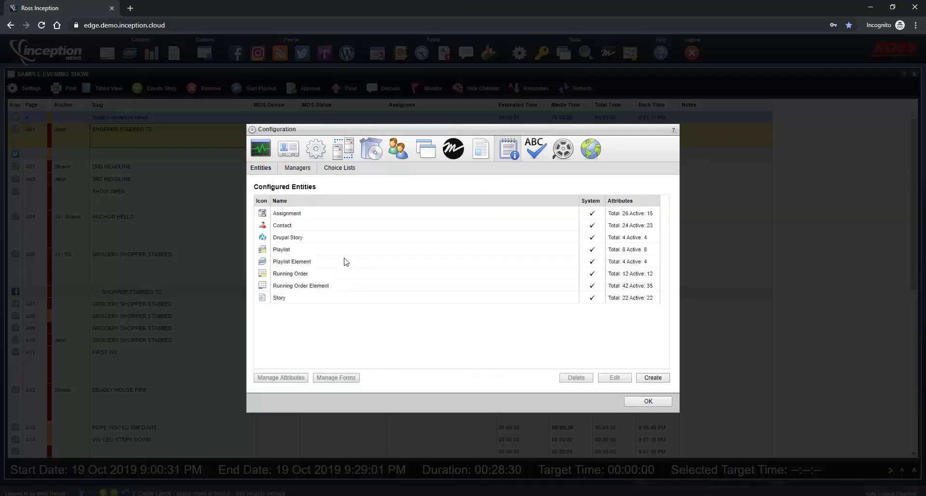
pyautogui.click(342, 287)
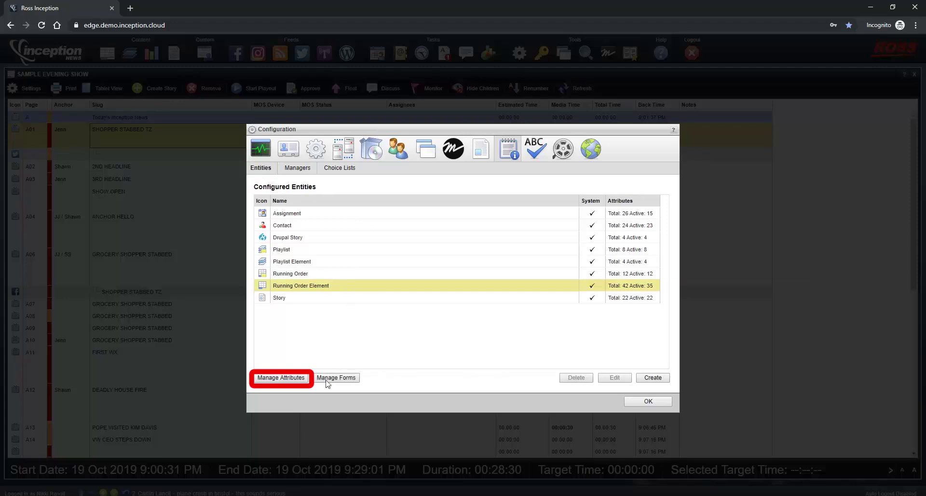
pyautogui.click(284, 380)
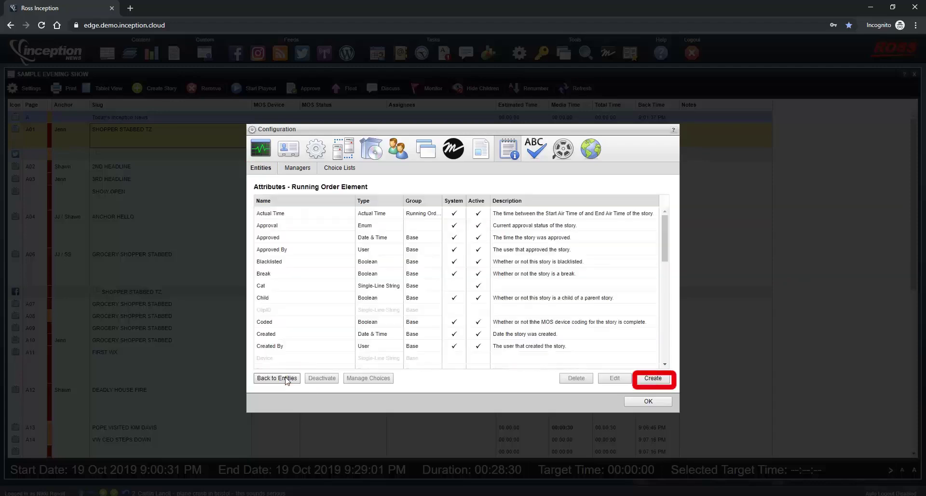
pyautogui.click(652, 379)
pyautogui.write('Segment Types')
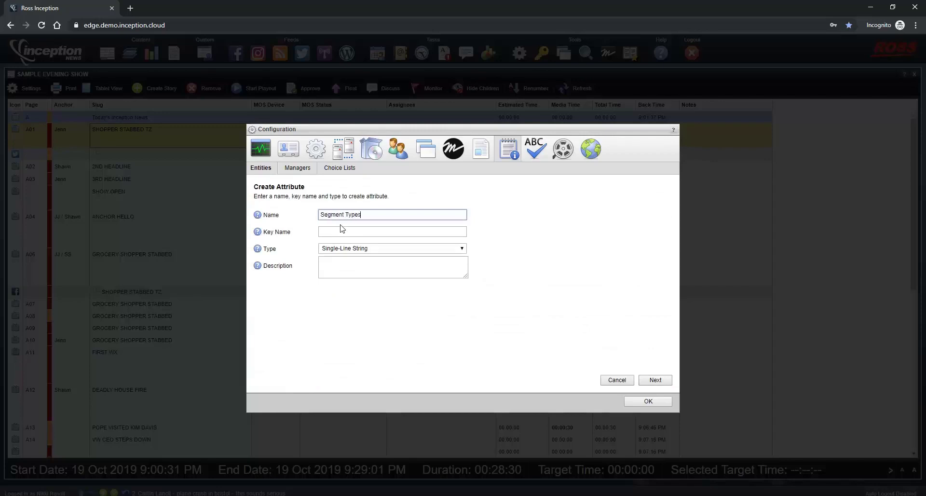
pyautogui.press('Tab')
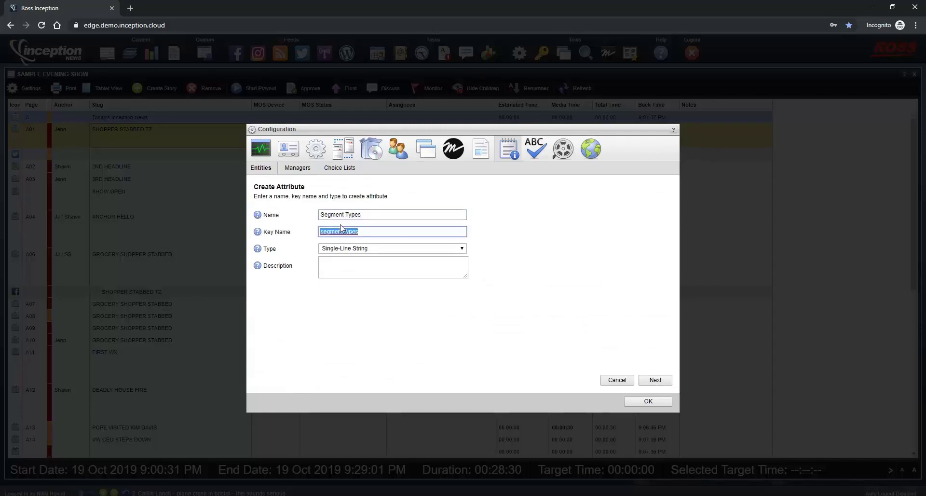
pyautogui.click(368, 249)
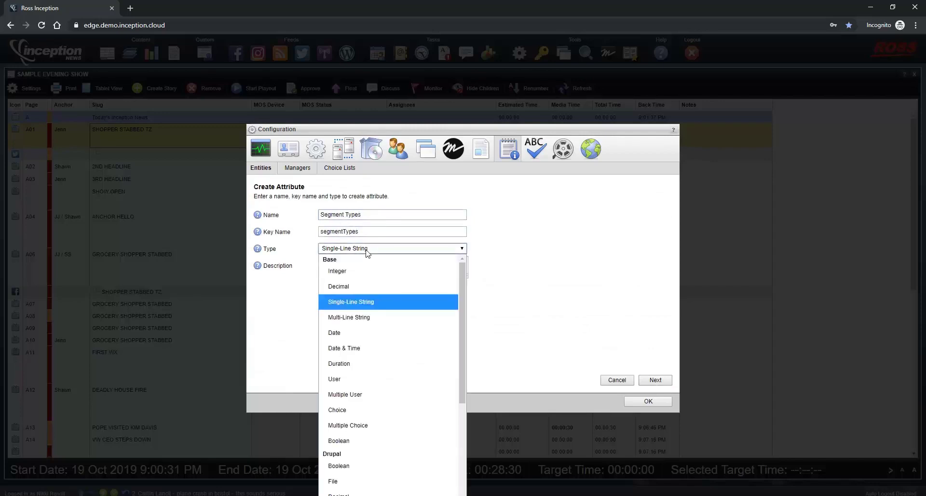
pyautogui.click(369, 411)
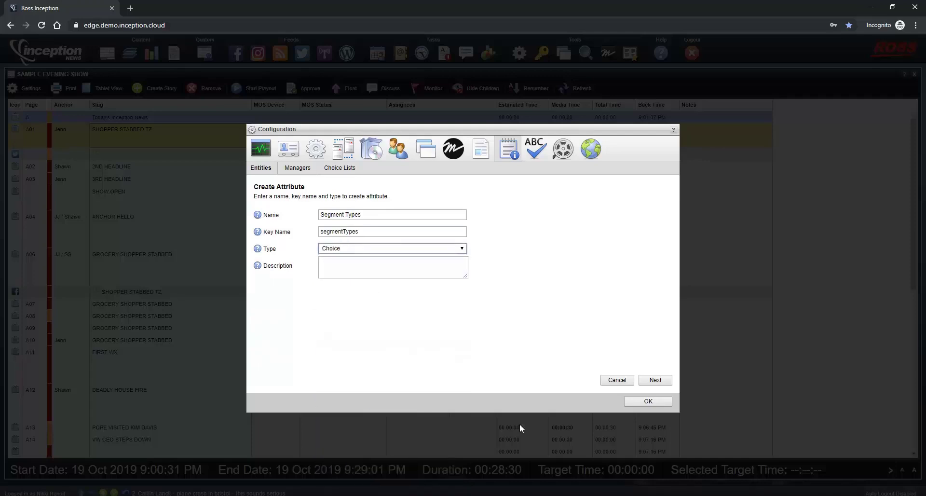
# - Assign the Segments (Single-Line String) choice list to the Segment Types attribute
pyautogui.click(655, 380)
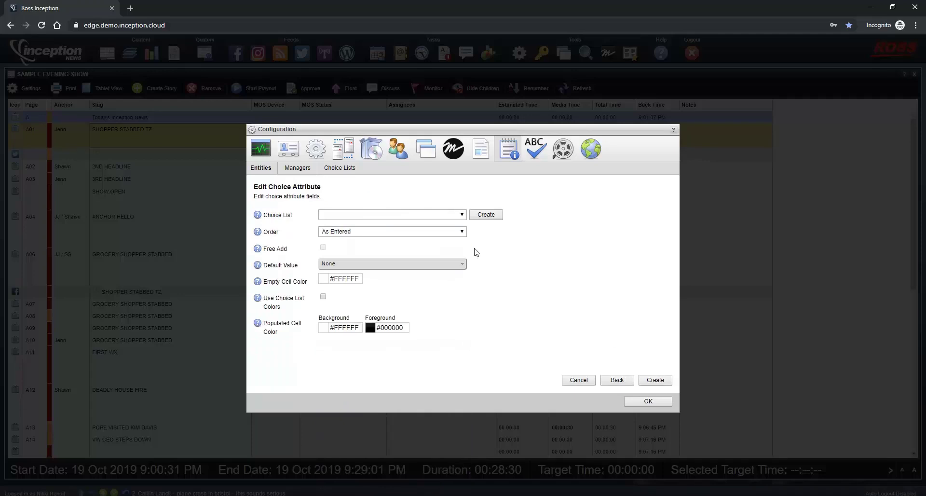
pyautogui.click(399, 216)
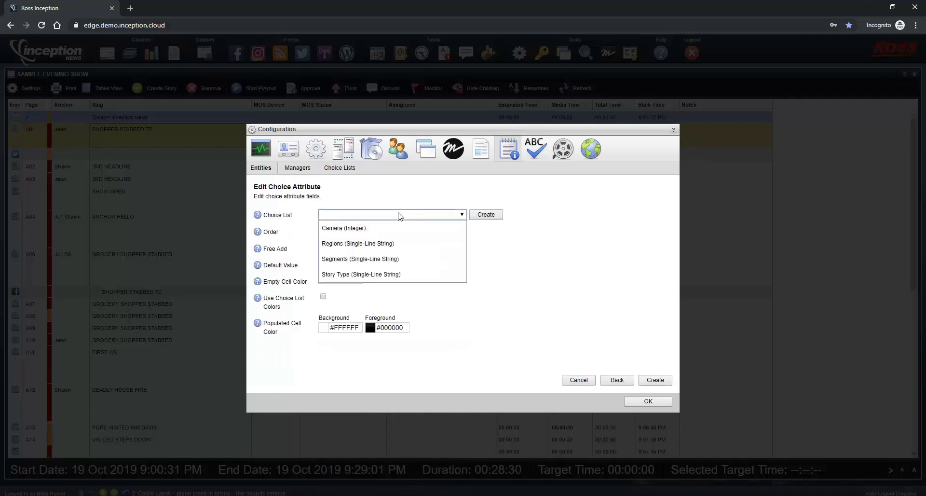
pyautogui.click(401, 259)
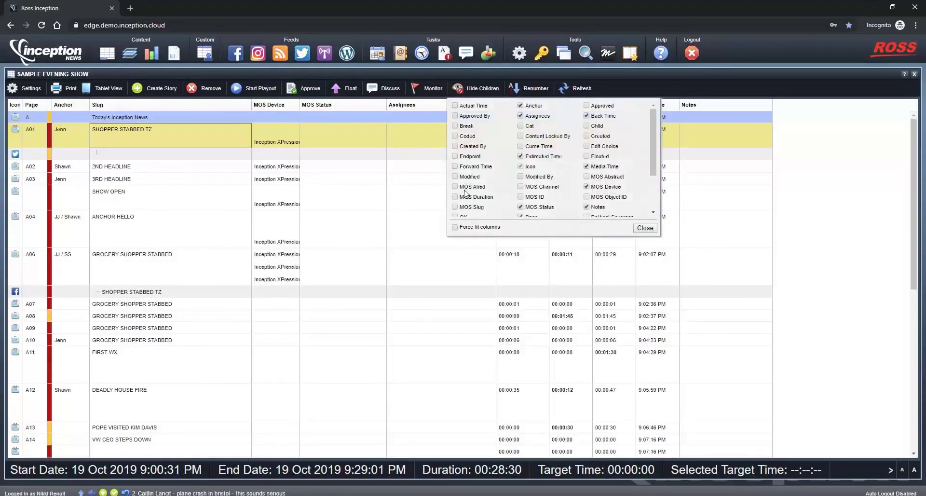
# - Show the Segment Types column in the running order and place it between Slug and MOS Device
pyautogui.scroll(-2, 465, 190)
pyautogui.click(456, 192)
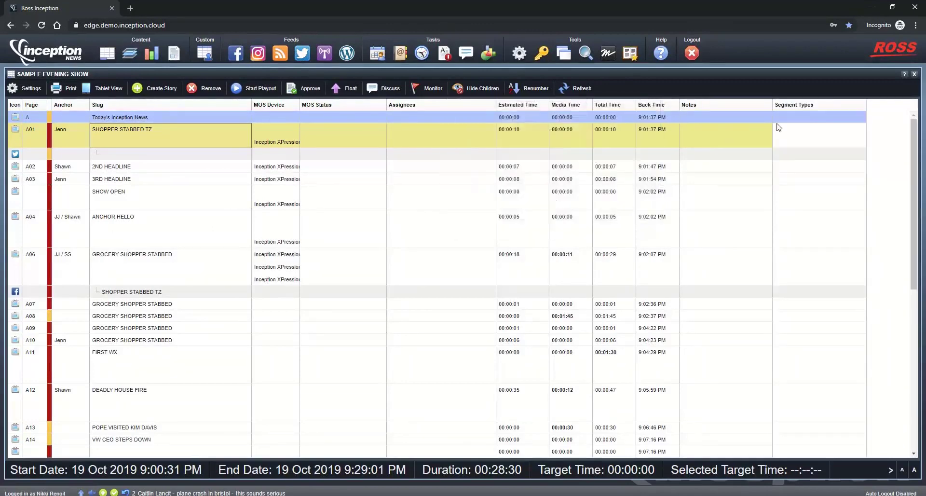
pyautogui.moveTo(790, 106); pyautogui.dragTo(314, 117)
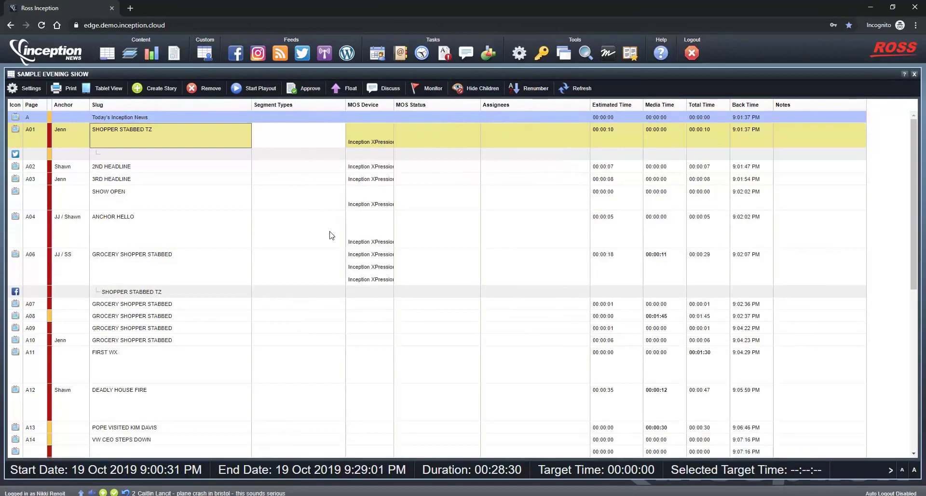
# - Set the segment type of running order stories A08 and A16 to PKG
pyautogui.scroll(-1, 329, 222)
pyautogui.doubleClick(328, 273)
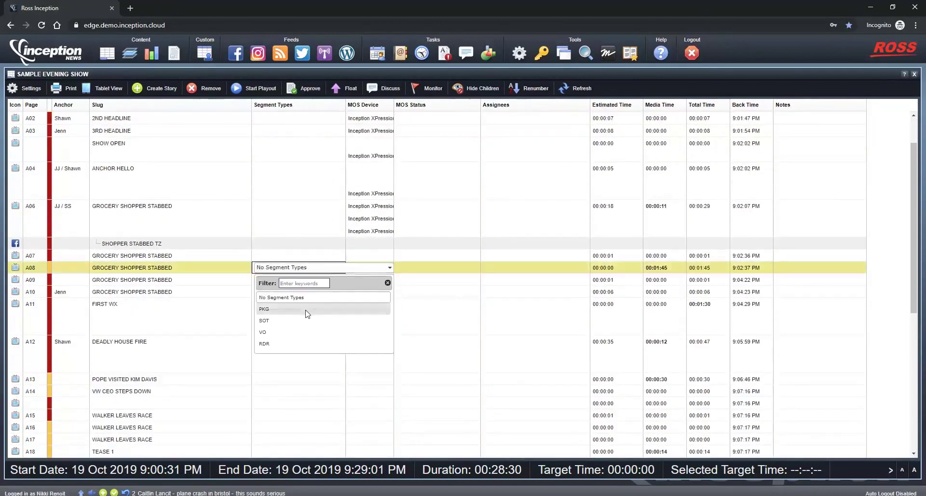
pyautogui.click(304, 313)
pyautogui.click(164, 303)
pyautogui.scroll(-2, 205, 302)
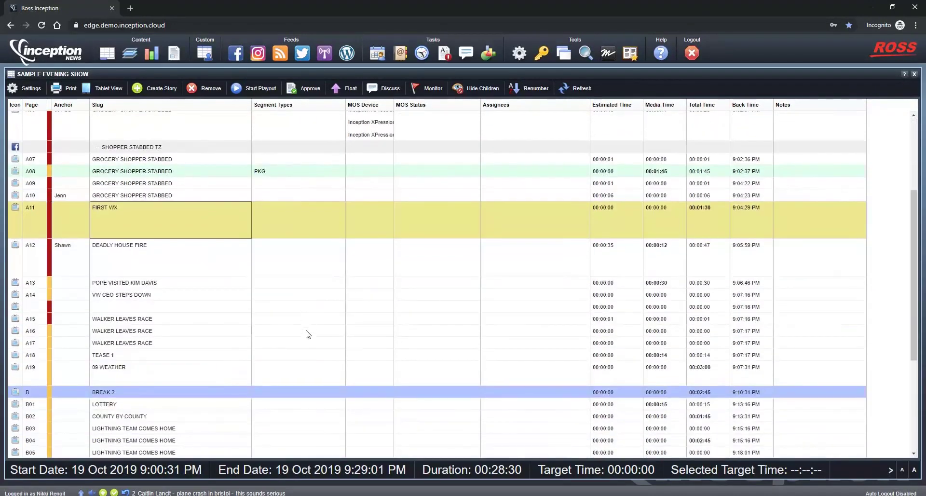
pyautogui.doubleClick(307, 333)
pyautogui.click(298, 373)
pyautogui.click(133, 297)
# - Set the segment type of story A13 to SOT and of story A12 to VO
pyautogui.doubleClick(299, 284)
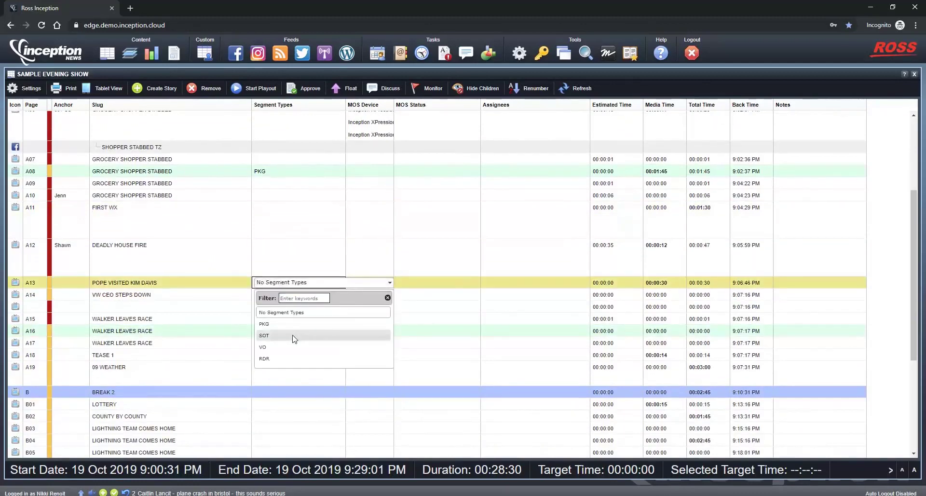
pyautogui.click(293, 336)
pyautogui.click(177, 225)
pyautogui.doubleClick(335, 264)
pyautogui.click(313, 308)
pyautogui.click(217, 305)
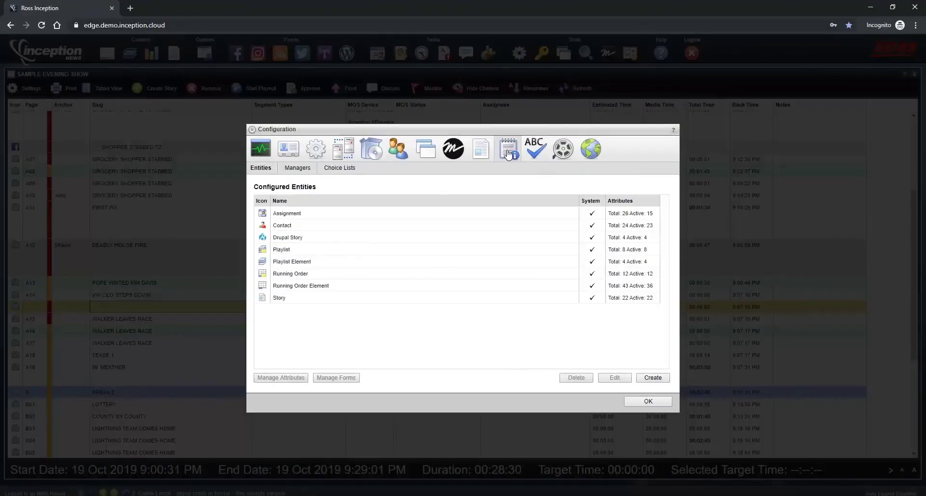
# - Start a new Running Order Element attribute named Video Approval, with key name videoApproval and the base type Boolean
pyautogui.click(331, 290)
pyautogui.click(280, 378)
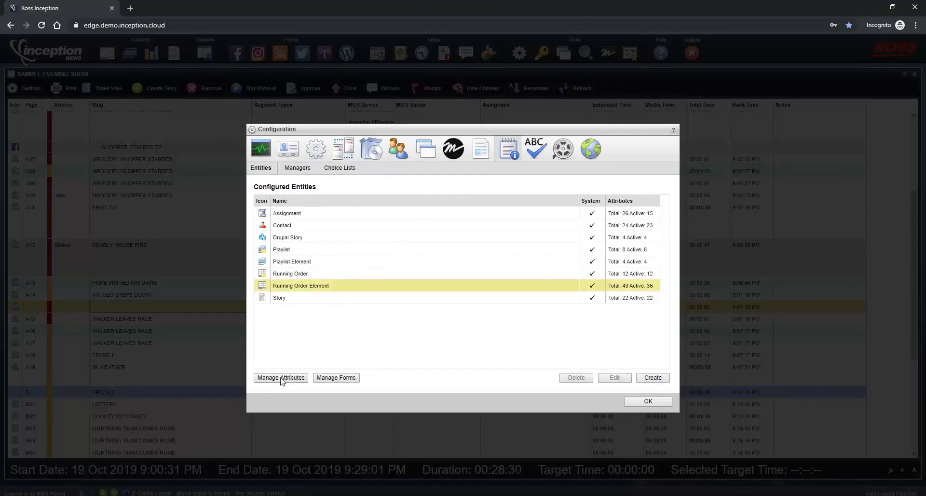
pyautogui.click(651, 378)
pyautogui.write('Video')
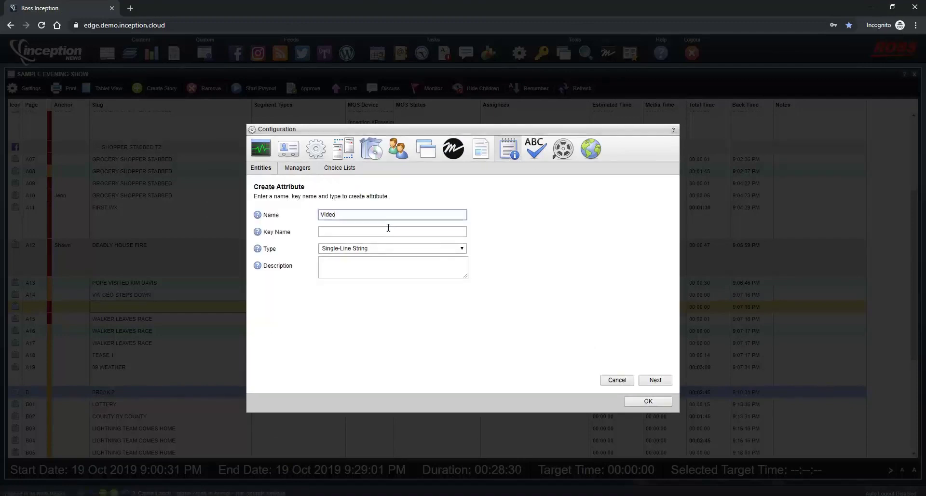
pyautogui.write(' Approval')
pyautogui.press('Tab')
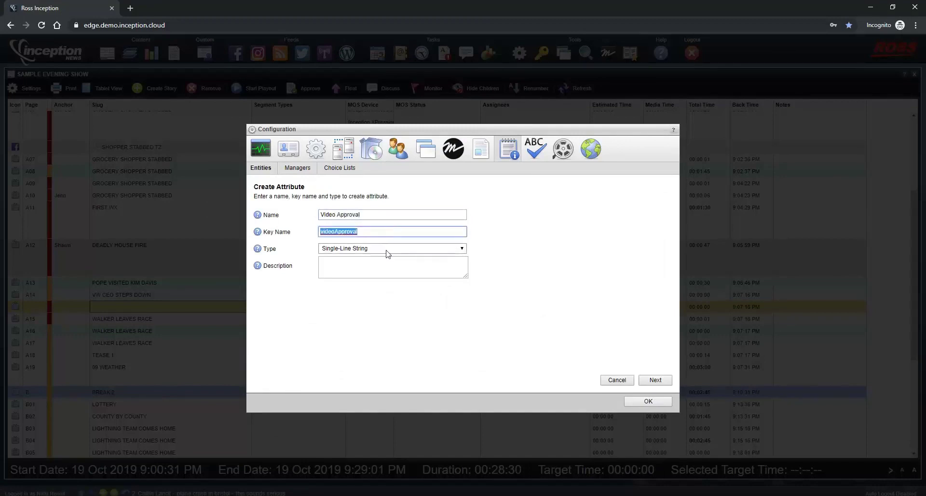
pyautogui.click(387, 251)
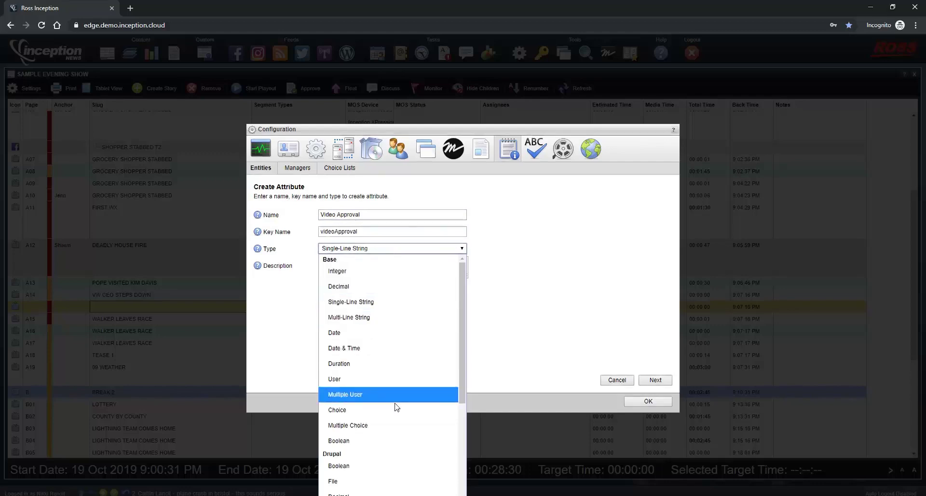
pyautogui.click(390, 439)
pyautogui.click(655, 379)
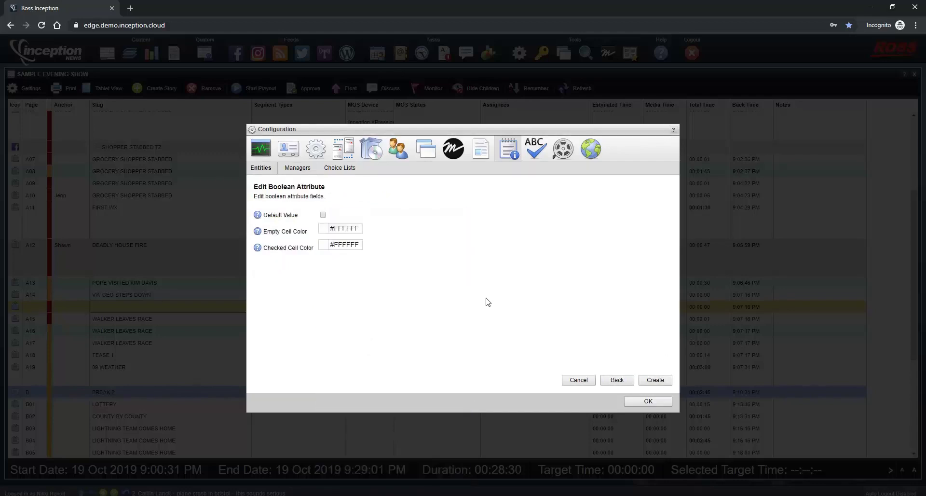
# - Set the Video Approval attribute's empty cell color to red, #FF0000
pyautogui.click(323, 230)
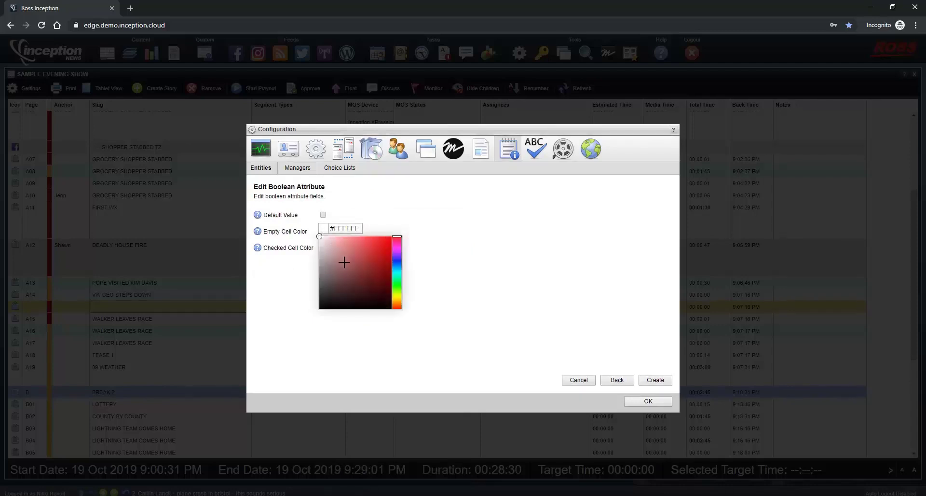
pyautogui.moveTo(342, 251); pyautogui.dragTo(462, 234)
pyautogui.click(462, 224)
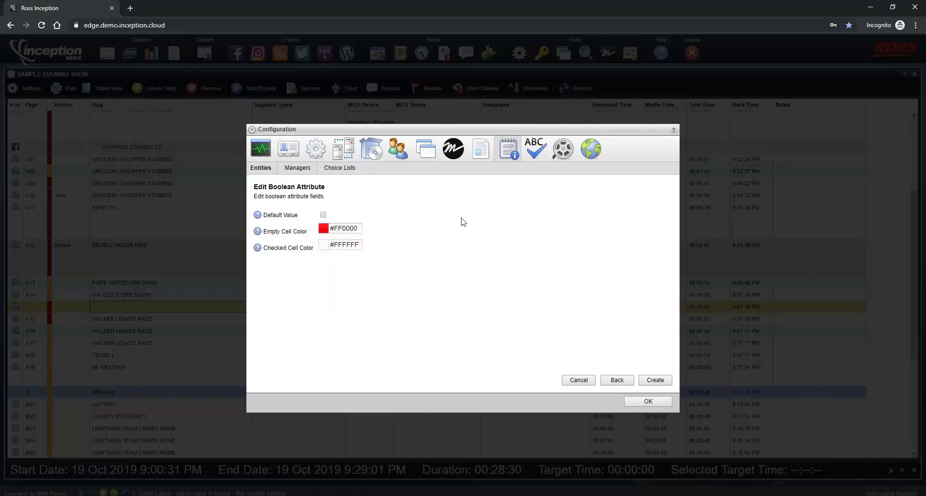
# - Set the checked cell color to dark green and create the Video Approval attribute
pyautogui.click(323, 246)
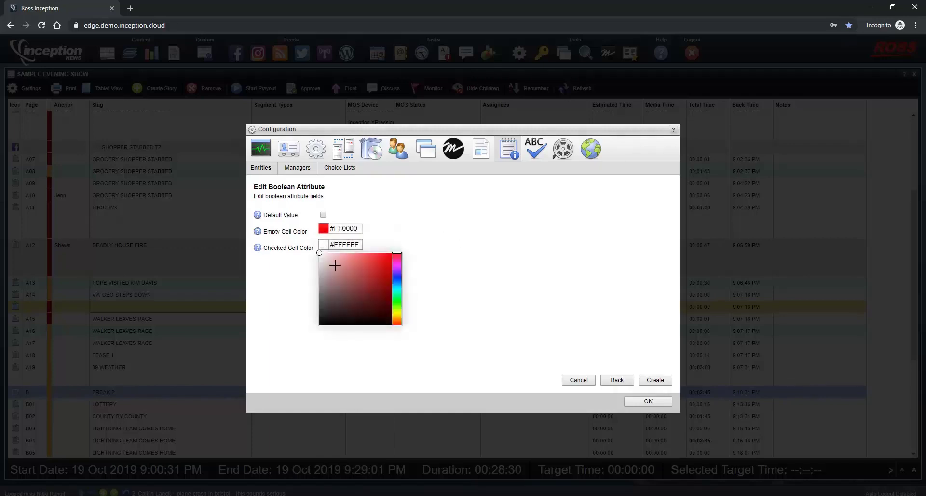
pyautogui.click(400, 301)
pyautogui.click(389, 292)
pyautogui.click(688, 374)
pyautogui.click(654, 380)
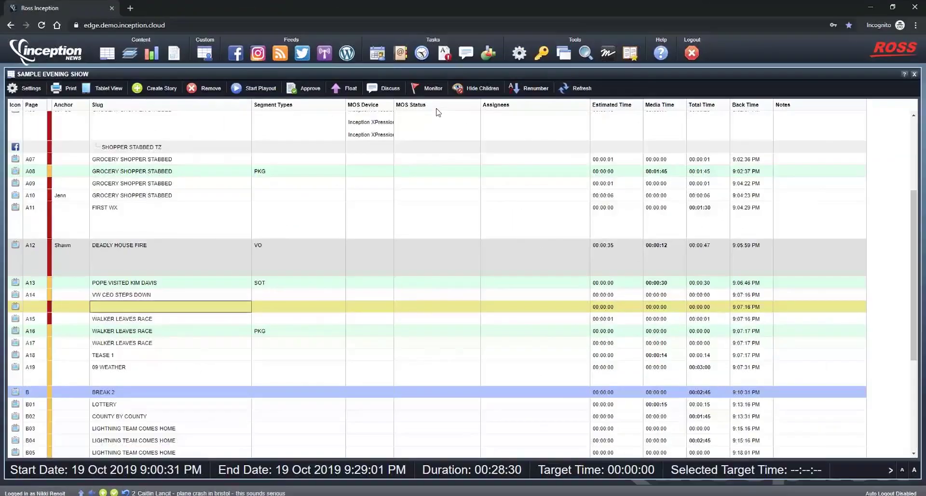
# - Show the Video Approval column in the running order and place it between Segment Types and MOS Device
pyautogui.rightClick(432, 104)
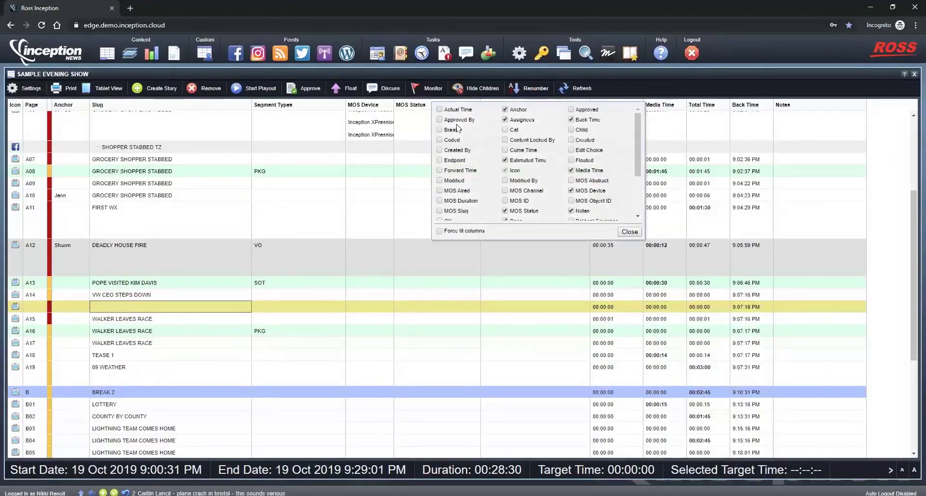
pyautogui.scroll(-3, 521, 158)
pyautogui.click(453, 217)
pyautogui.moveTo(887, 105); pyautogui.dragTo(376, 130)
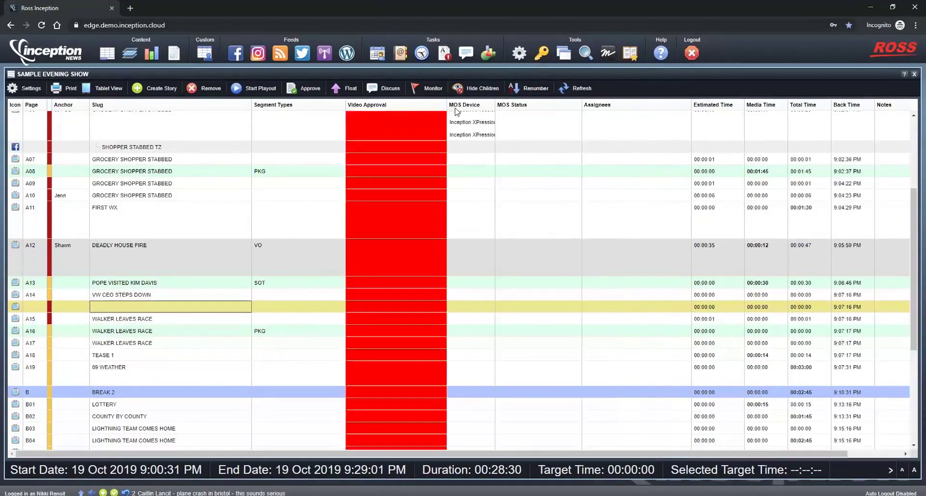
# - Mark Video Approval as checked for stories A11 (FIRST WX) and A16 (WALKER LEAVES RACE)
pyautogui.click(371, 208)
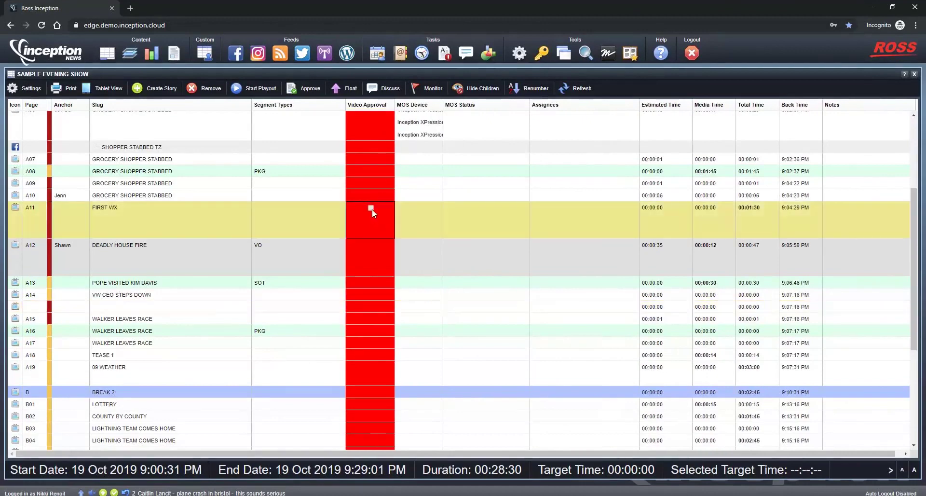
pyautogui.click(458, 217)
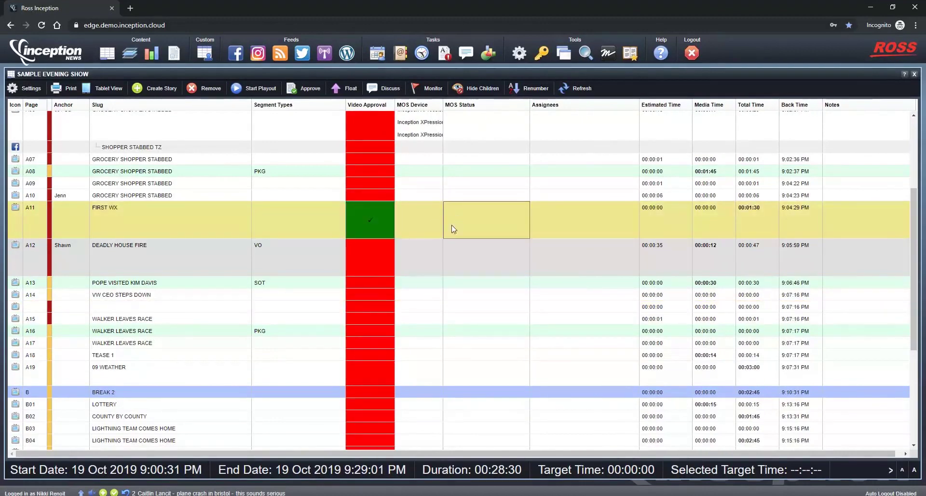
pyautogui.click(372, 330)
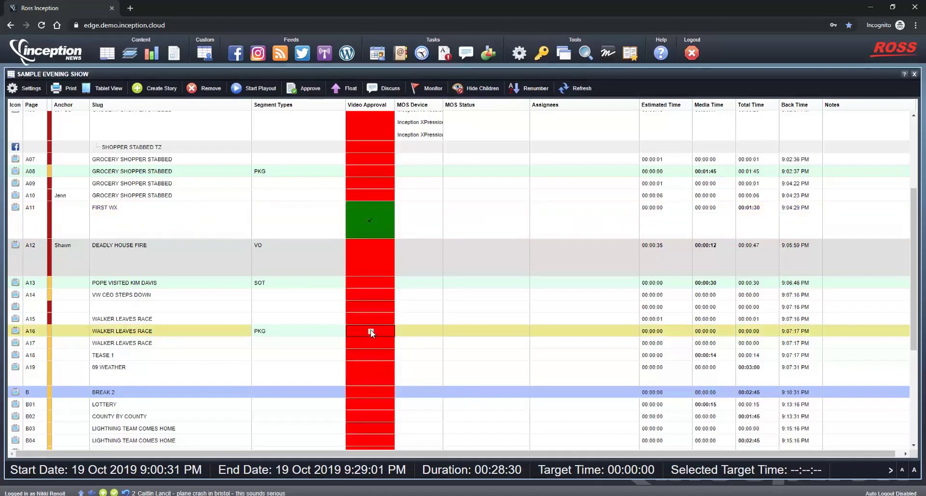
pyautogui.click(520, 331)
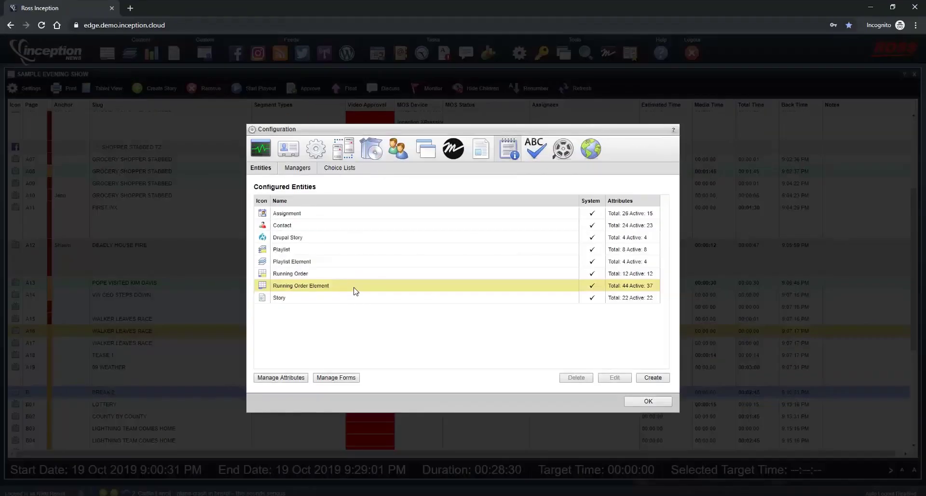
# - Create a Single-Line String Running Order Element attribute named Directors Notes, key name directorsNotes, with default settings, and close the configuration
pyautogui.click(283, 379)
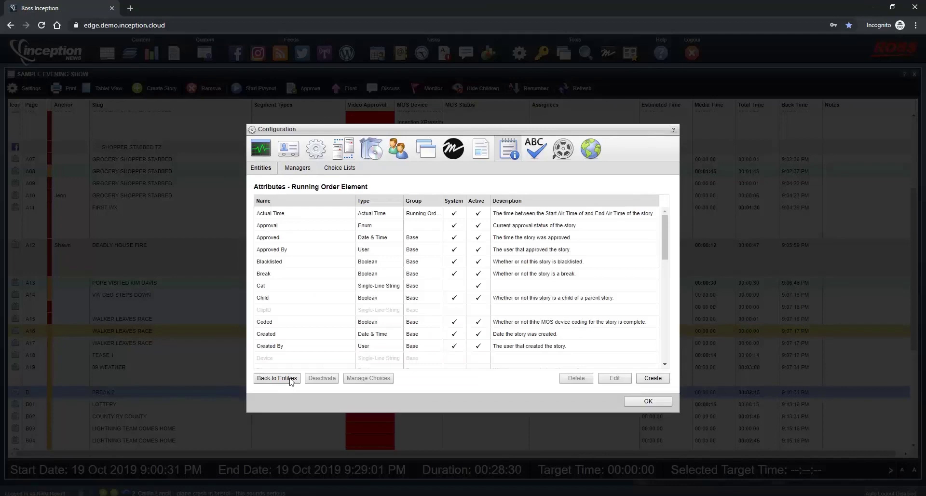
pyautogui.click(651, 378)
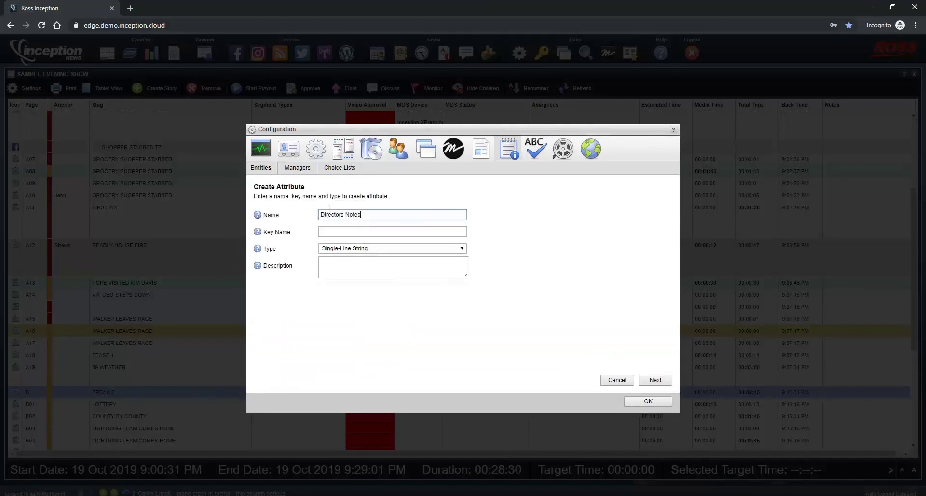
pyautogui.press('Tab')
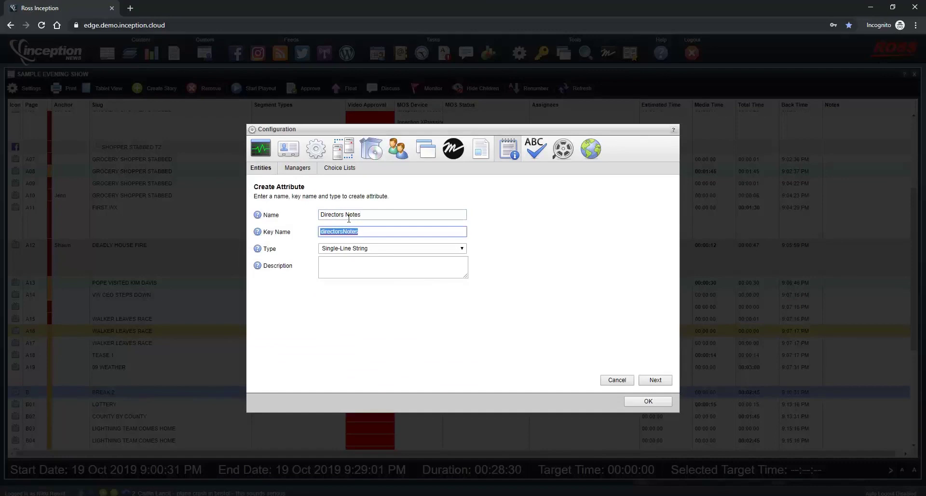
pyautogui.click(652, 382)
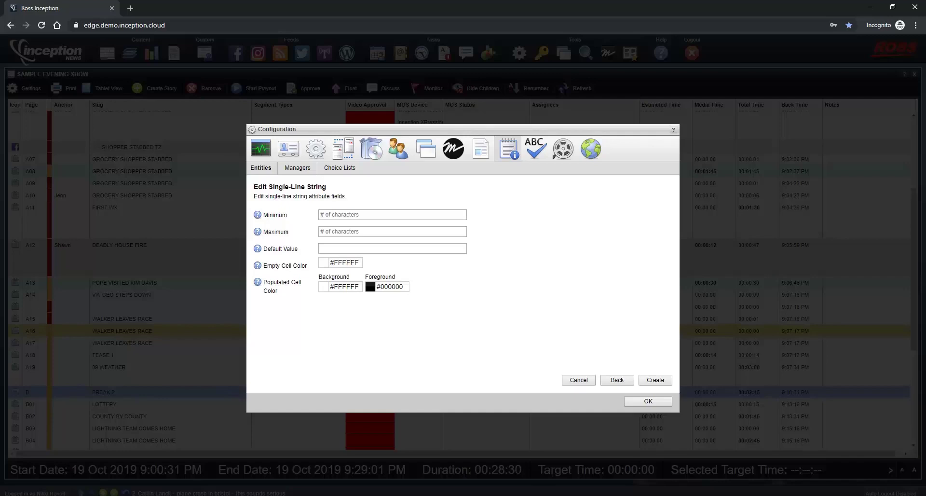
pyautogui.click(656, 379)
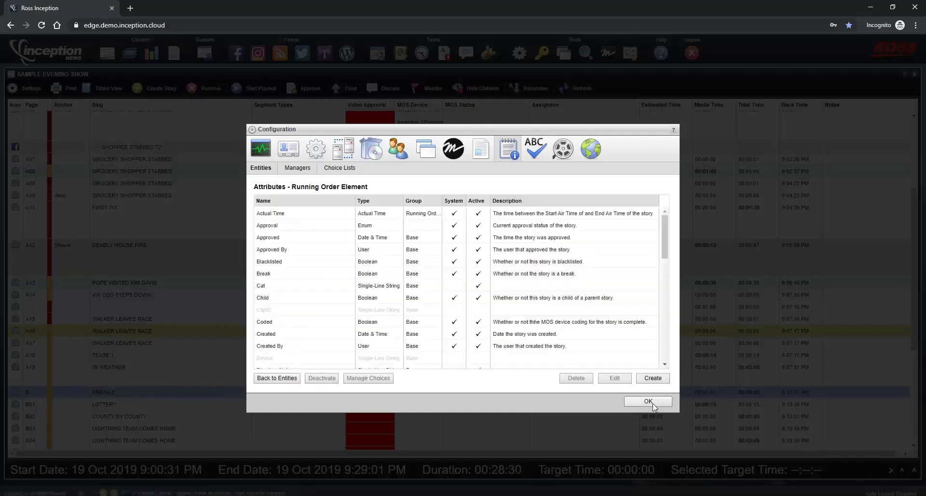
pyautogui.click(652, 402)
# - Show the Directors Notes column in the running order and place it between MOS Status and Assignees
pyautogui.rightClick(471, 104)
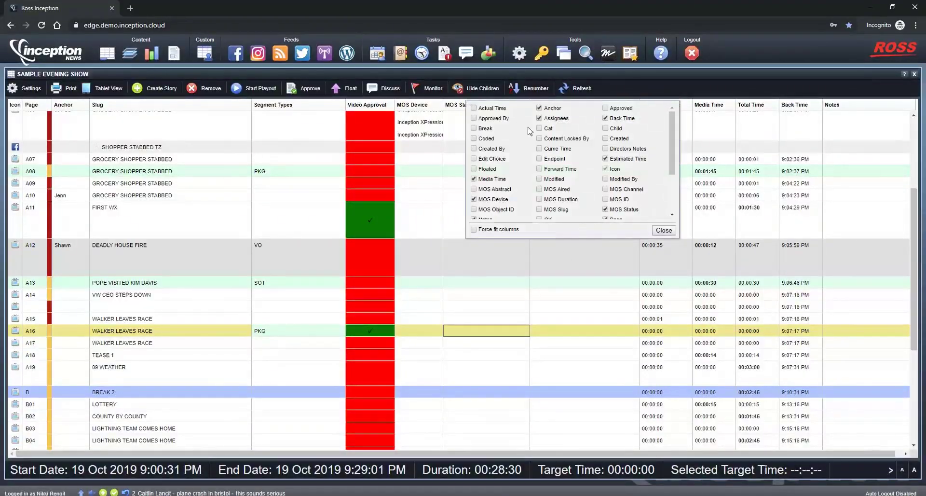
pyautogui.click(606, 150)
pyautogui.moveTo(582, 455); pyautogui.dragTo(762, 452)
pyautogui.moveTo(820, 104); pyautogui.dragTo(451, 104)
# - Enter the directors note "SOT Starts on black" for story A11, FIRST WX
pyautogui.doubleClick(463, 227)
pyautogui.write('SOT St')
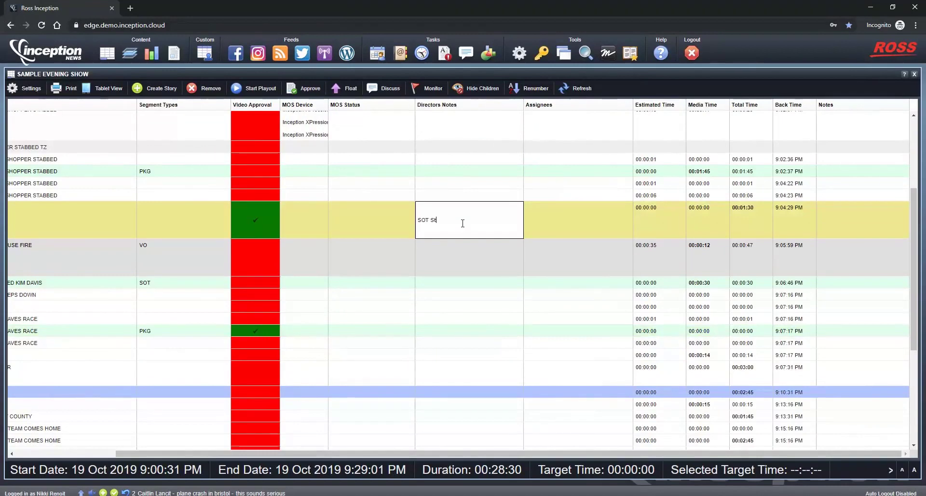
pyautogui.write('arts on black')
pyautogui.press('Return')
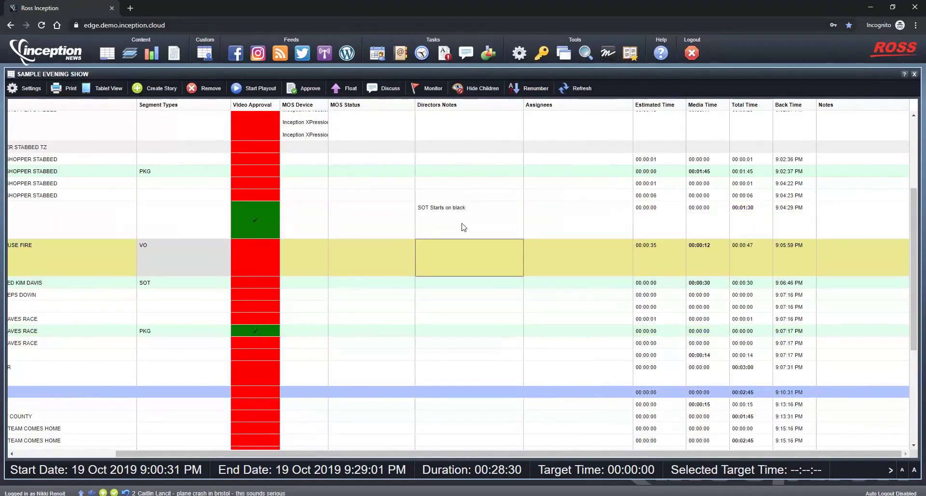
# - Enter the directors note "At plasma wall" for story A06, GROCERY SHOPPER STABBED
pyautogui.scroll(1, 460, 202)
pyautogui.click(460, 170)
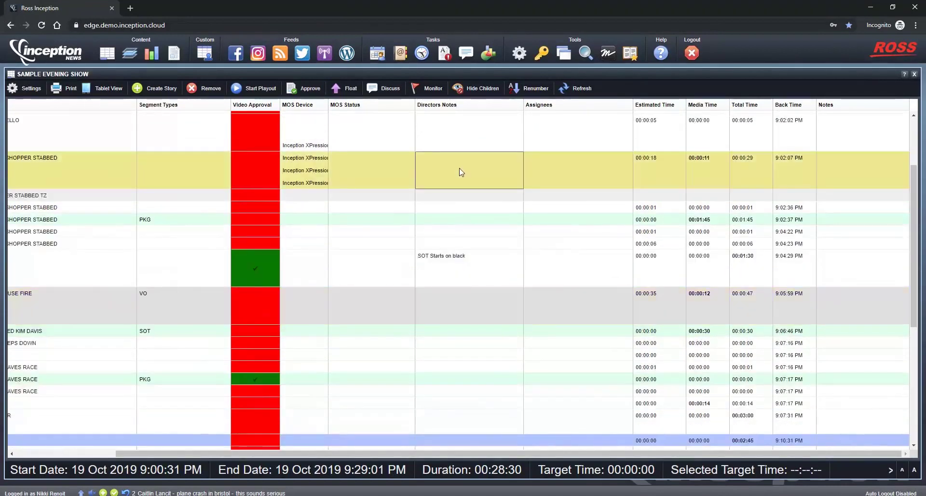
pyautogui.write('At plasma wall')
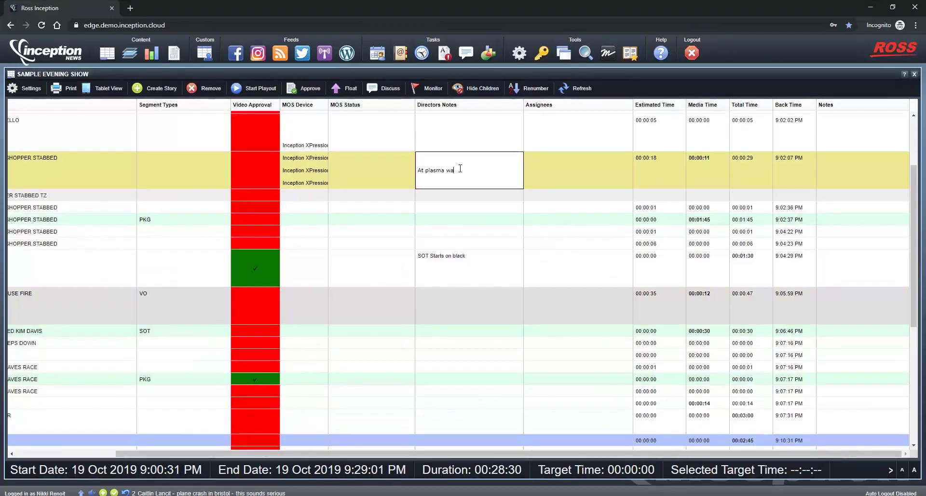
pyautogui.press('Return')
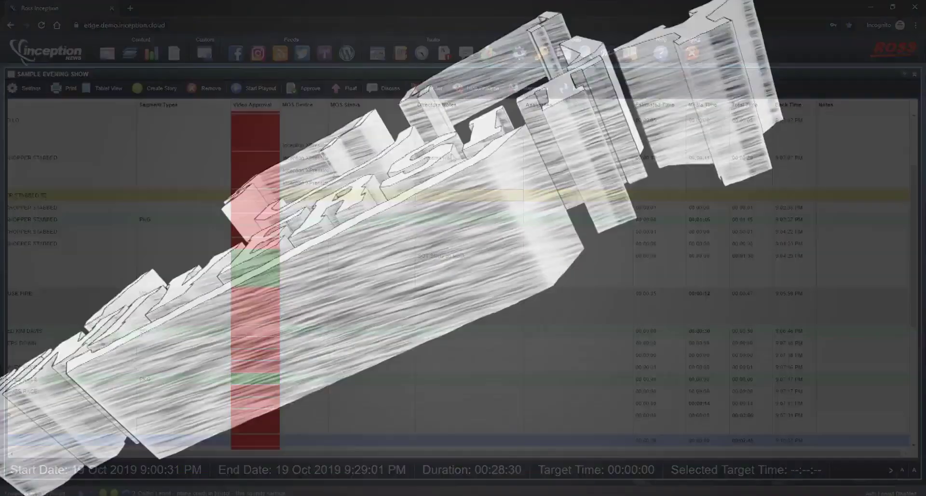